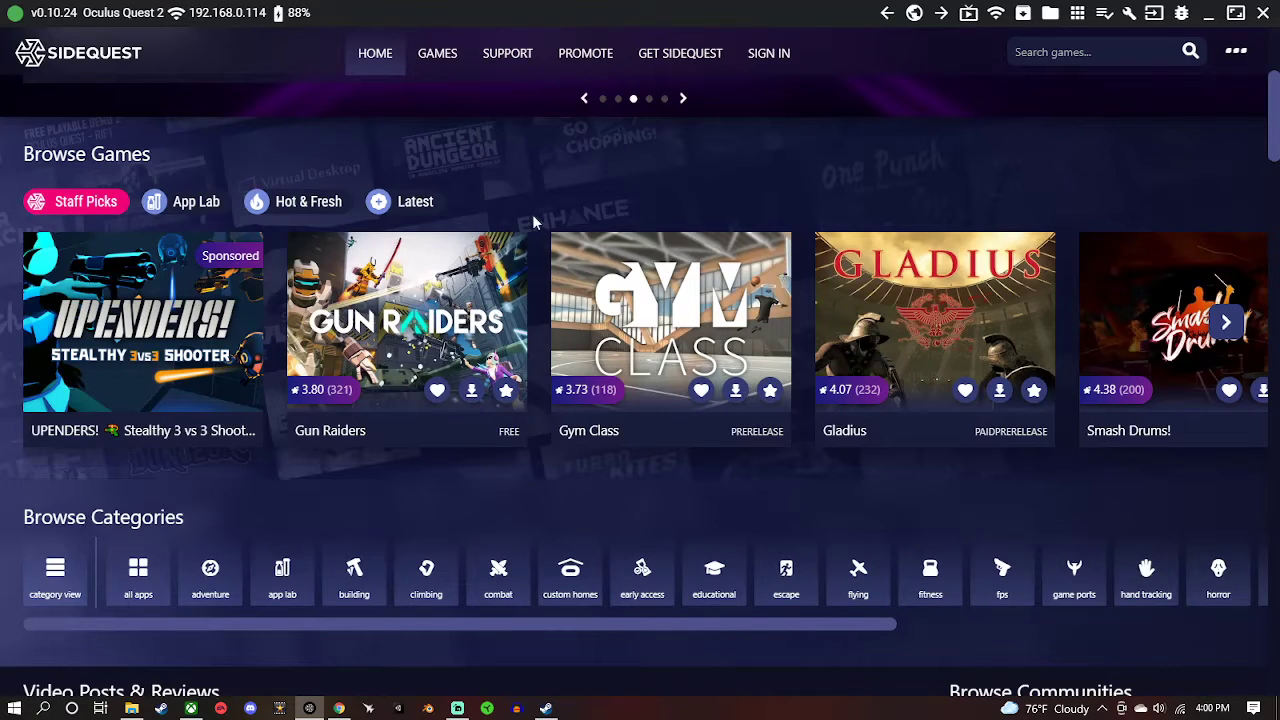
Step: Scroll down and open the 'custom homes' category to list all custom home environments
scroll(583, 293, down, 1)
scroll(583, 293, down, 2)
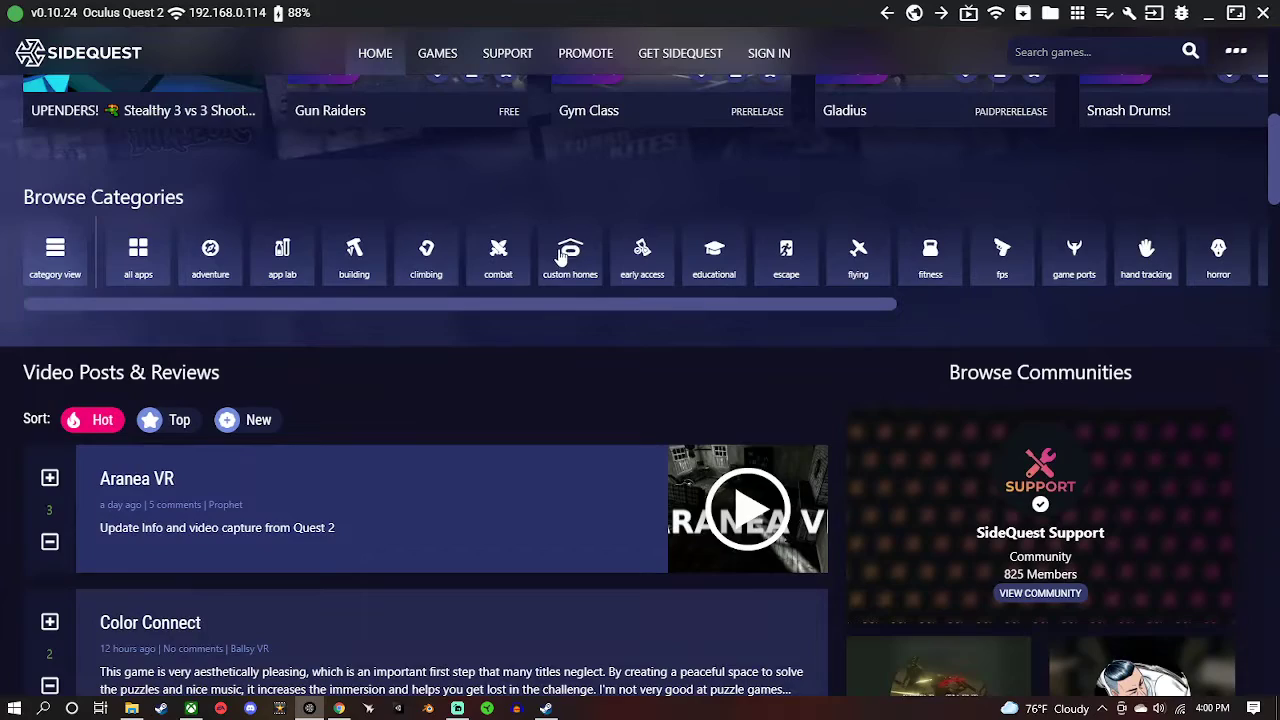
click(570, 255)
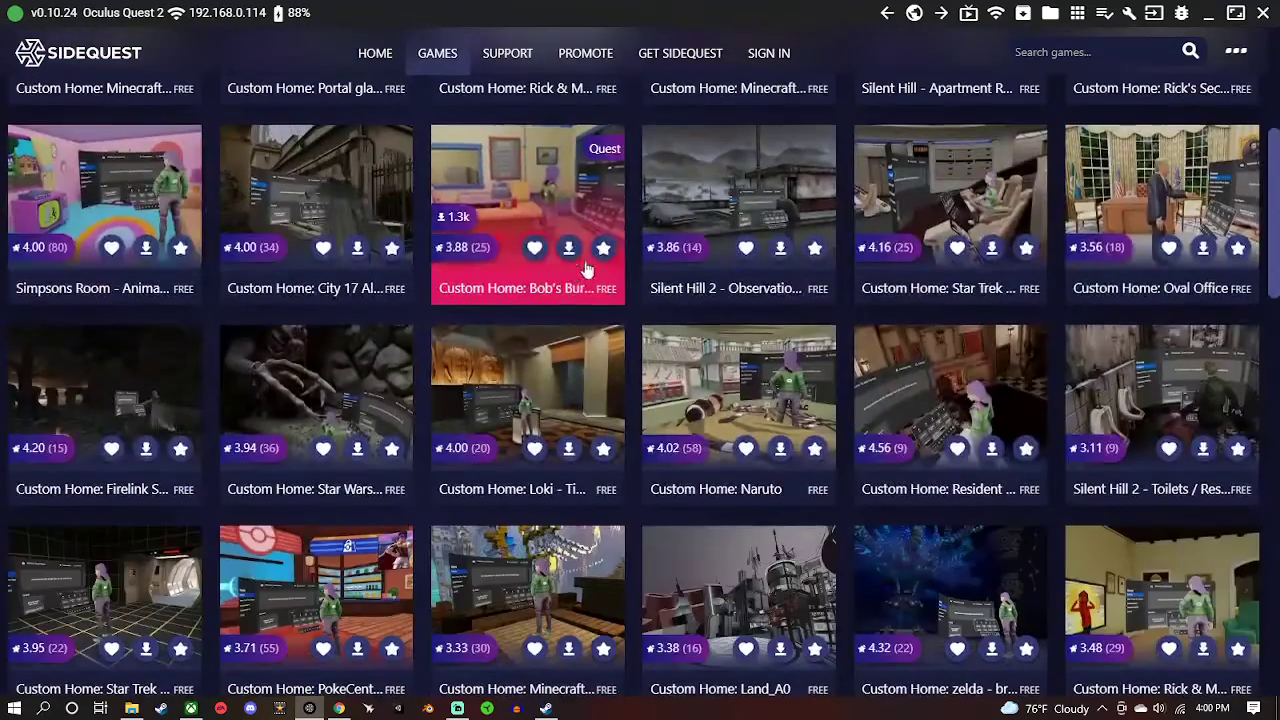
Step: Browse the custom homes grid to locate 'Custom Home: Star Wars Rancor Pit'
scroll(570, 275, down, 5)
scroll(940, 294, down, 3)
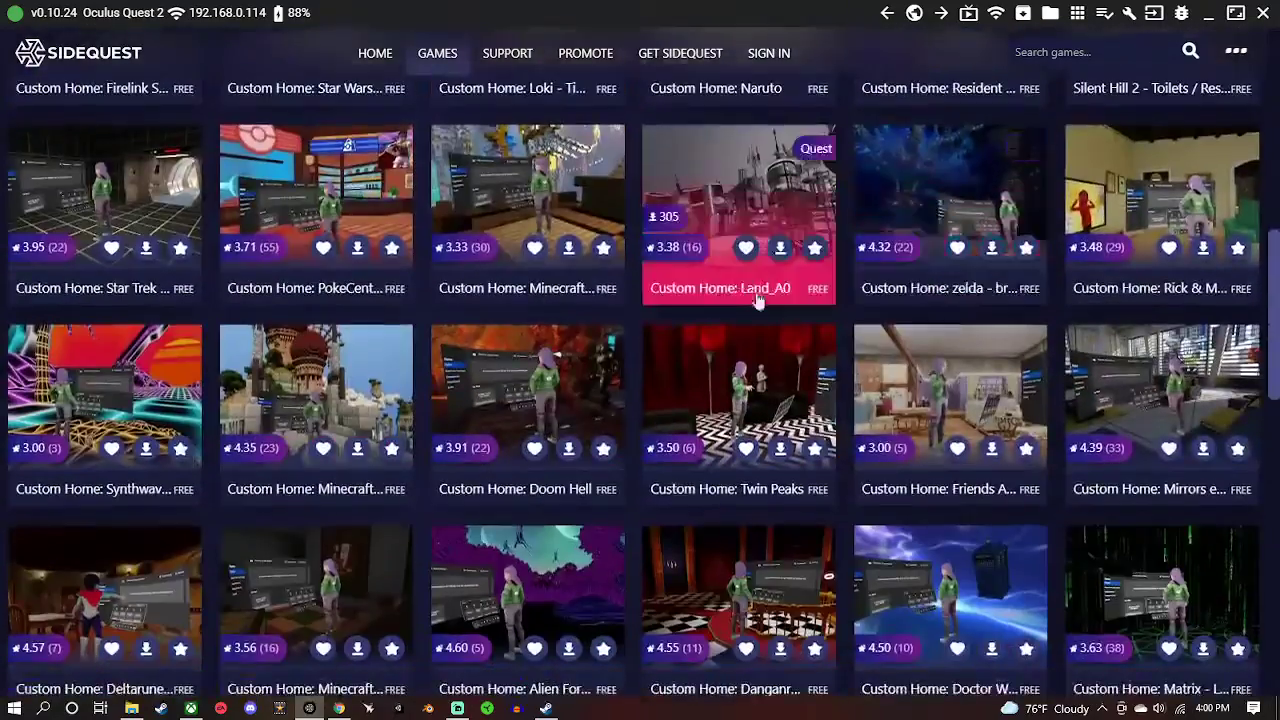
scroll(520, 272, down, 1)
scroll(520, 272, down, 3)
scroll(520, 272, down, 2)
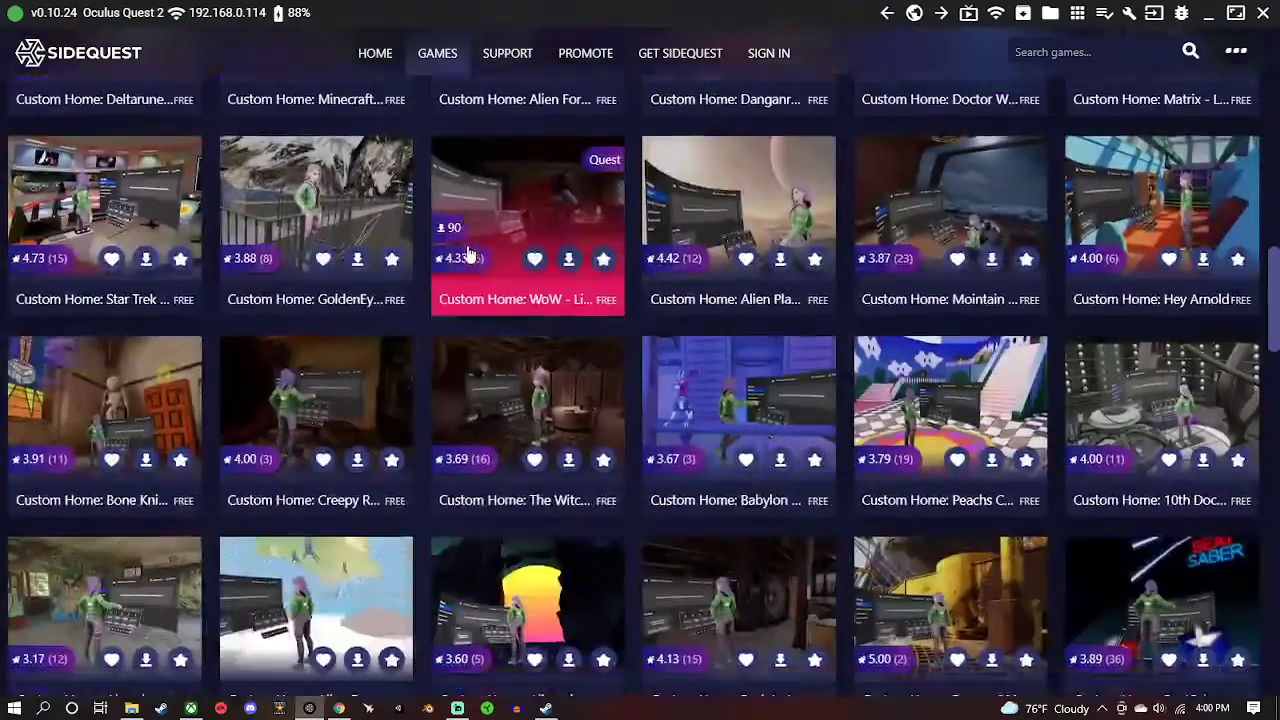
scroll(474, 254, down, 2)
scroll(474, 254, down, 2)
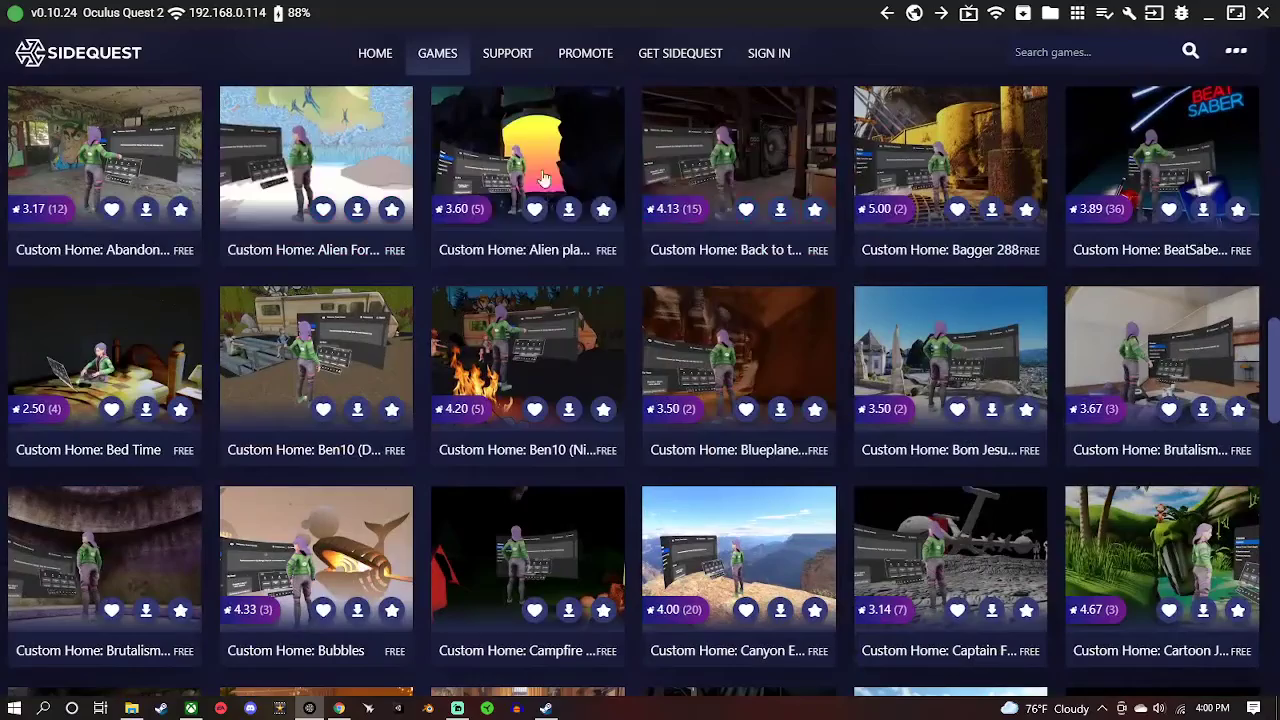
scroll(650, 300, down, 2)
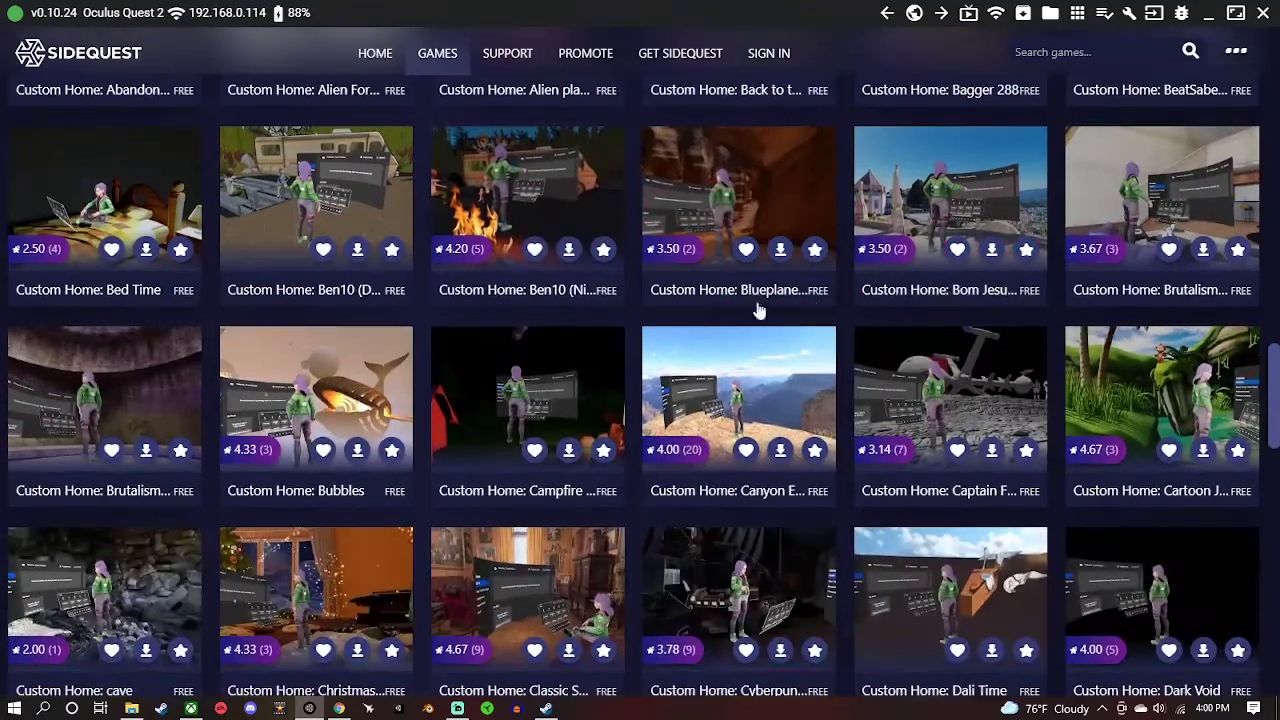
scroll(515, 427, down, 2)
scroll(515, 427, up, 4)
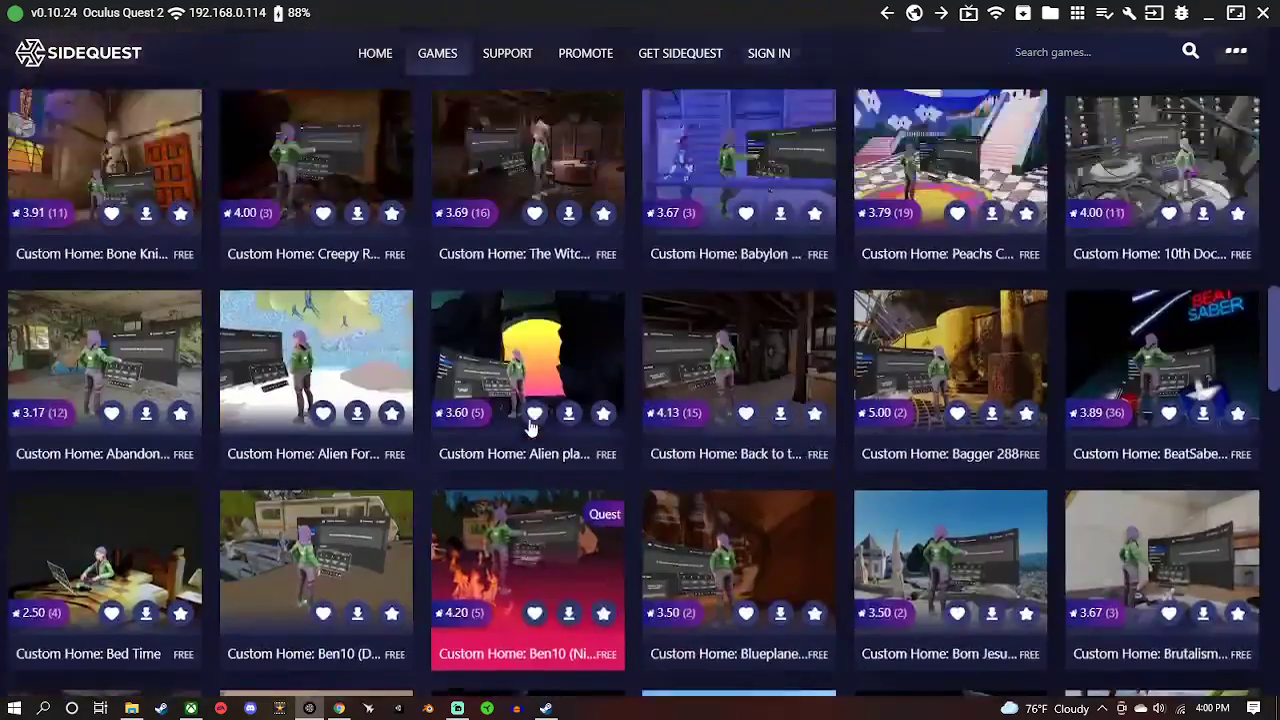
scroll(515, 427, up, 4)
scroll(515, 427, up, 1)
scroll(406, 357, up, 3)
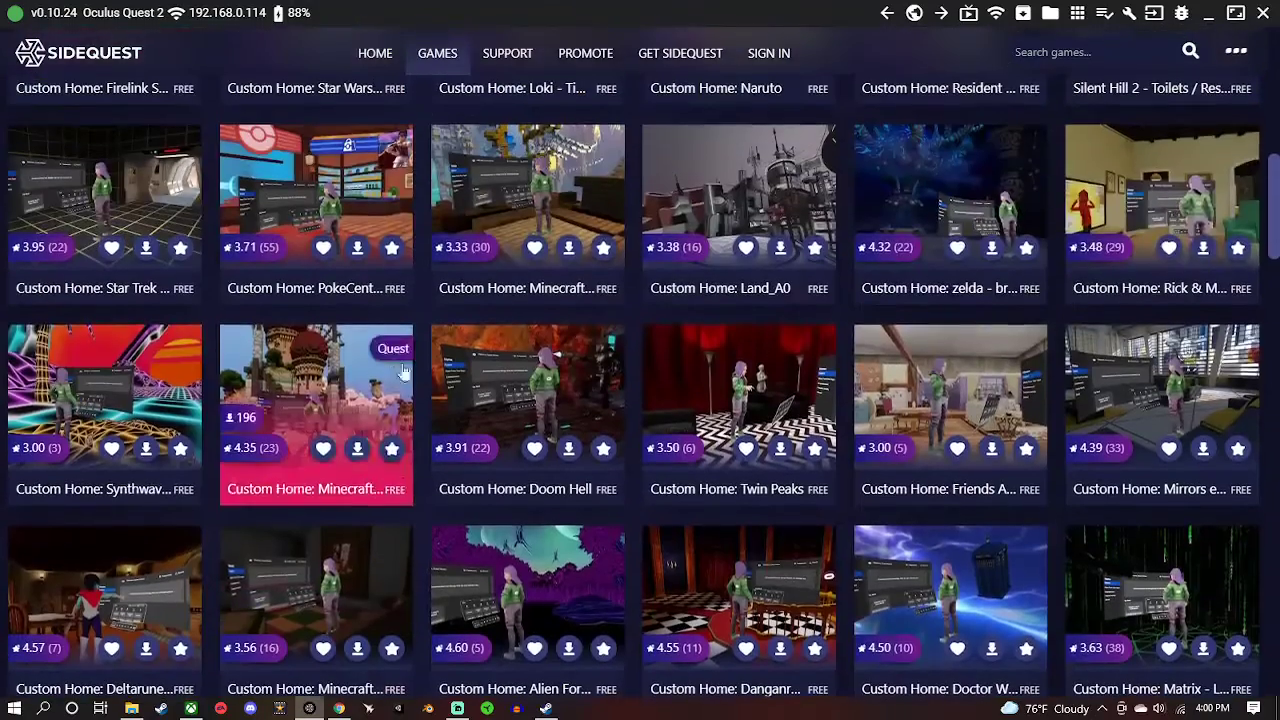
scroll(424, 374, up, 2)
scroll(430, 440, up, 2)
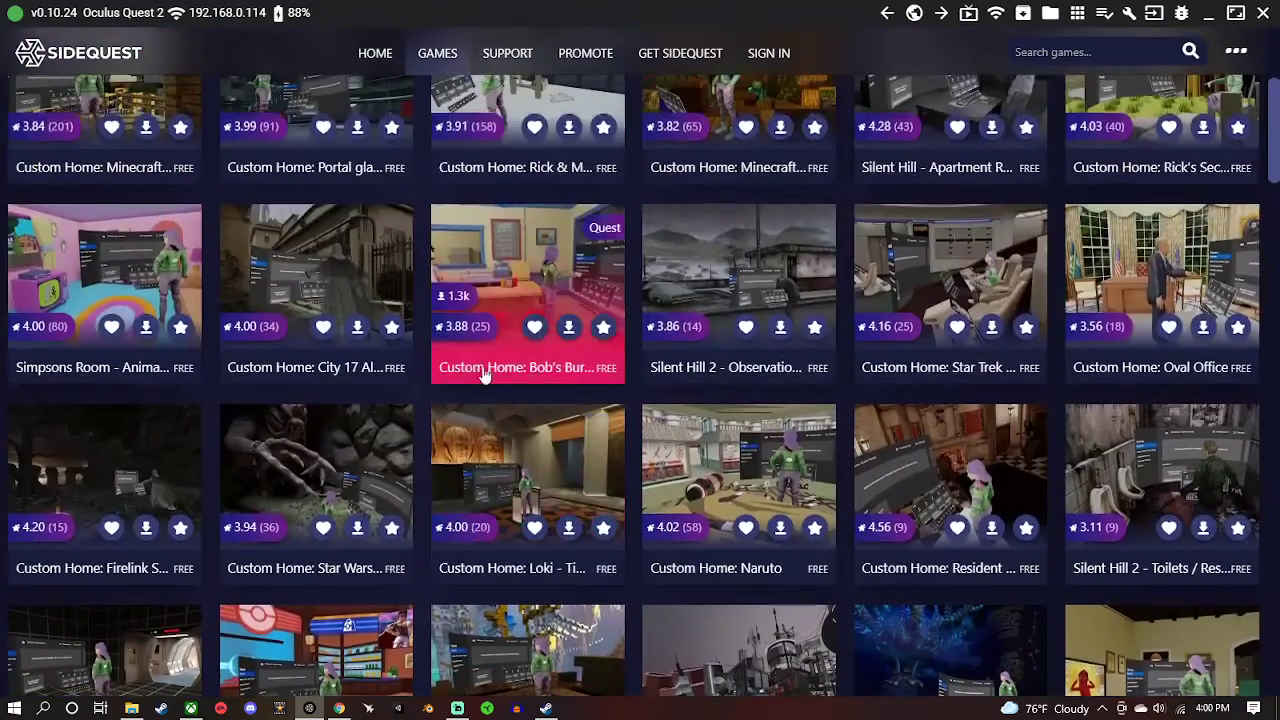
Step: Open the Star Wars Rancor Pit page and reveal its 'Download and install' environment links
click(335, 460)
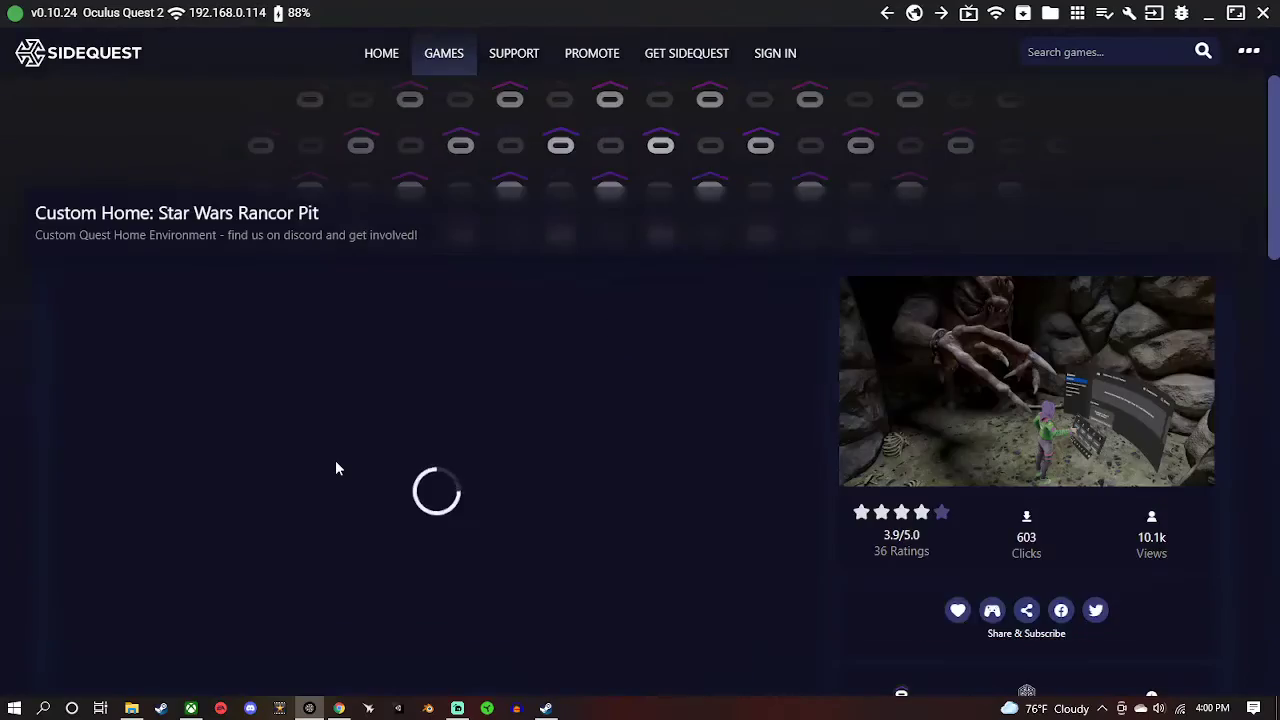
scroll(424, 394, down, 1)
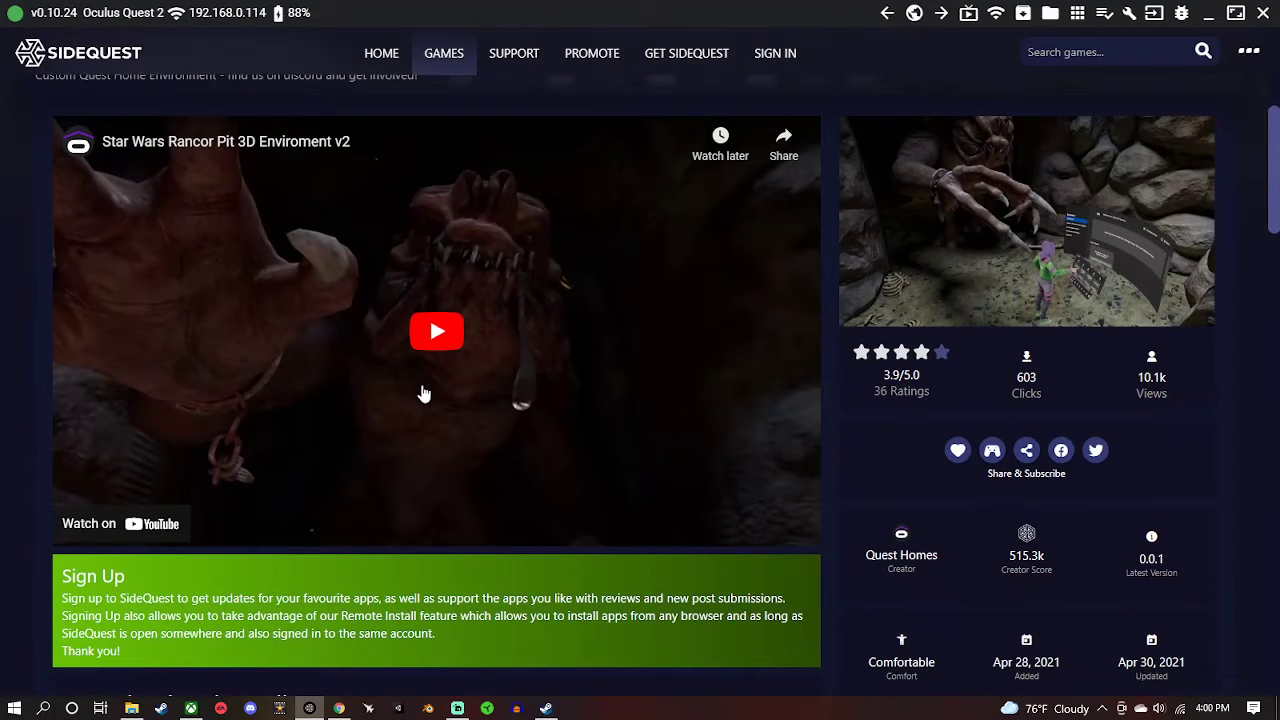
scroll(440, 388, down, 2)
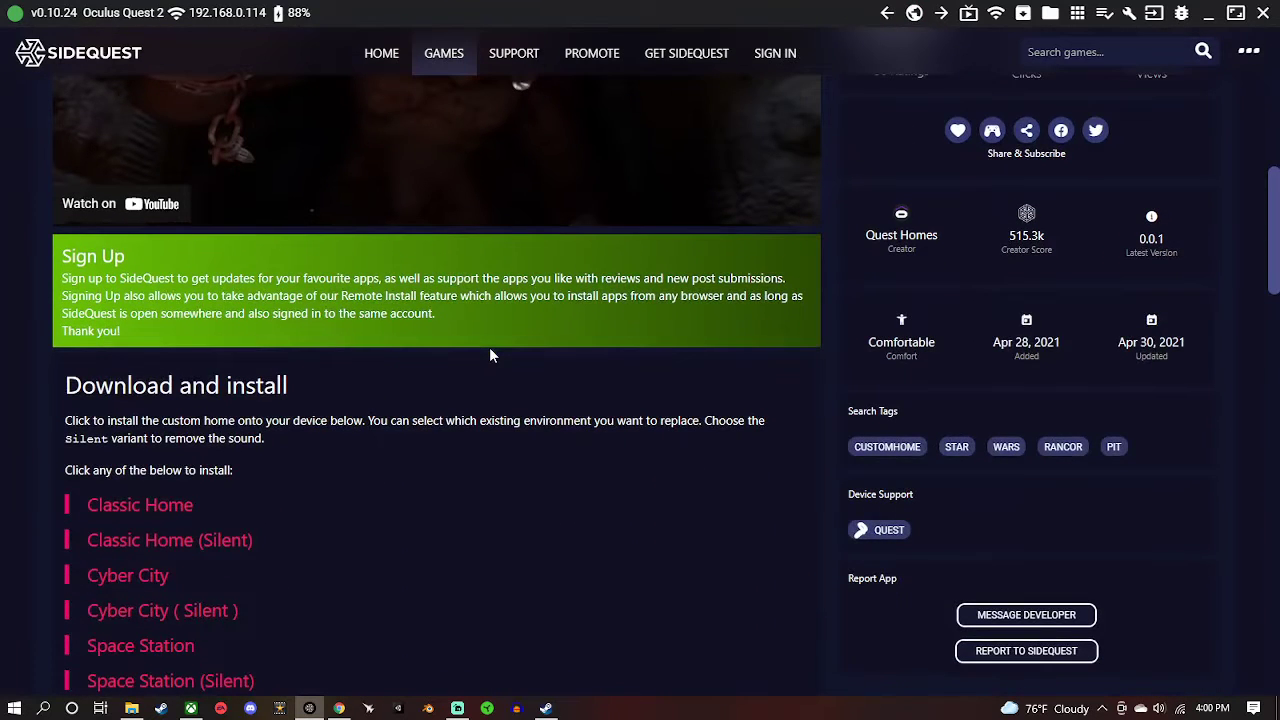
scroll(505, 350, down, 2)
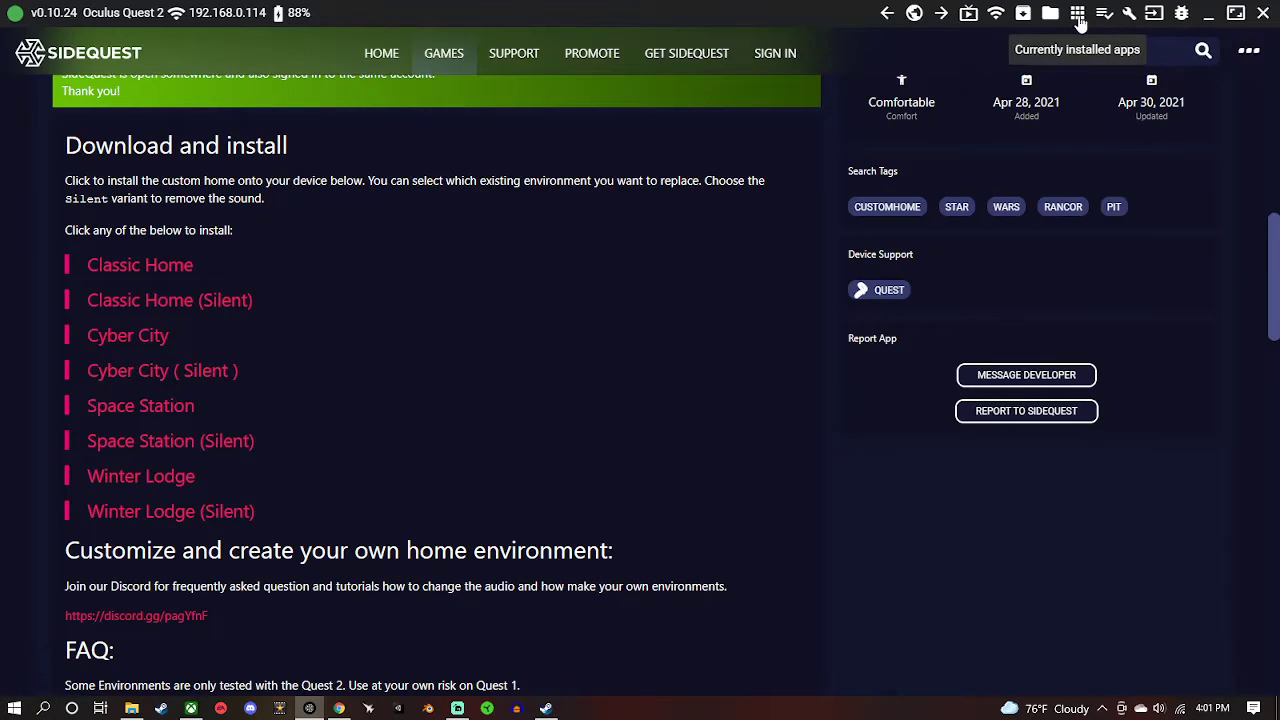
Step: Filter installed apps by 'environment' and uninstall com.oculus.environment.prod.cyberhome
click(1077, 14)
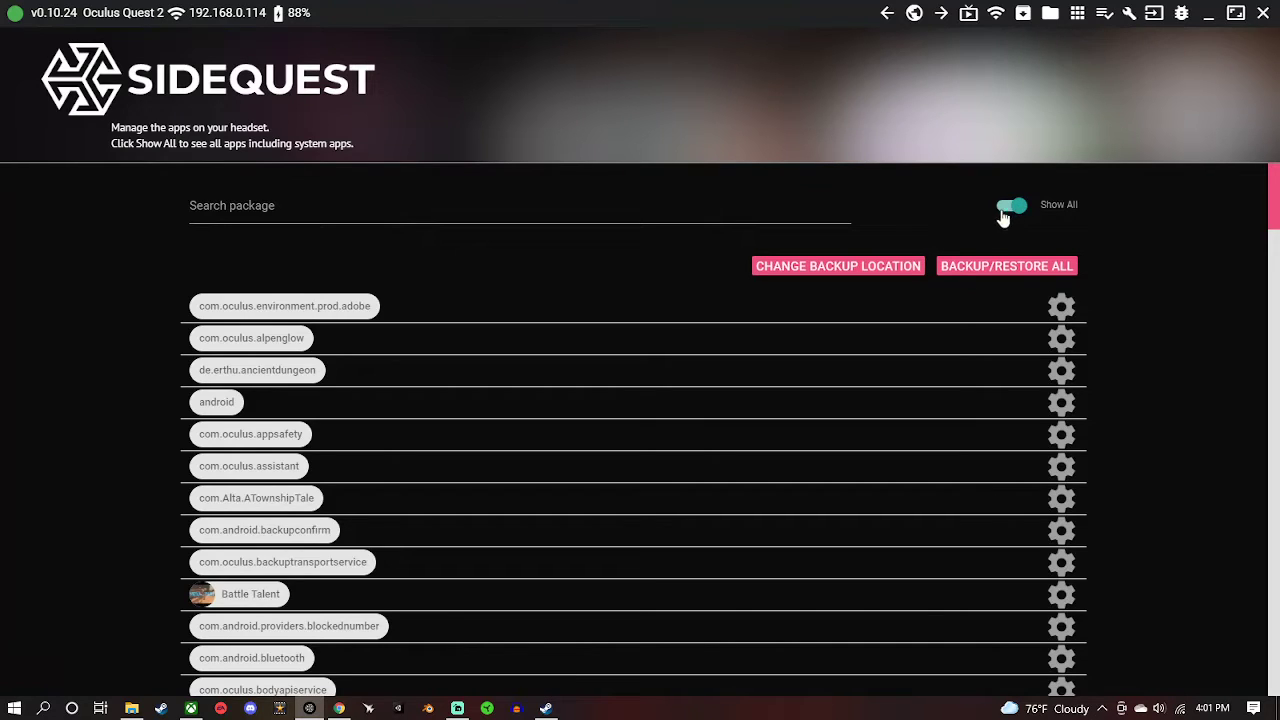
click(400, 207)
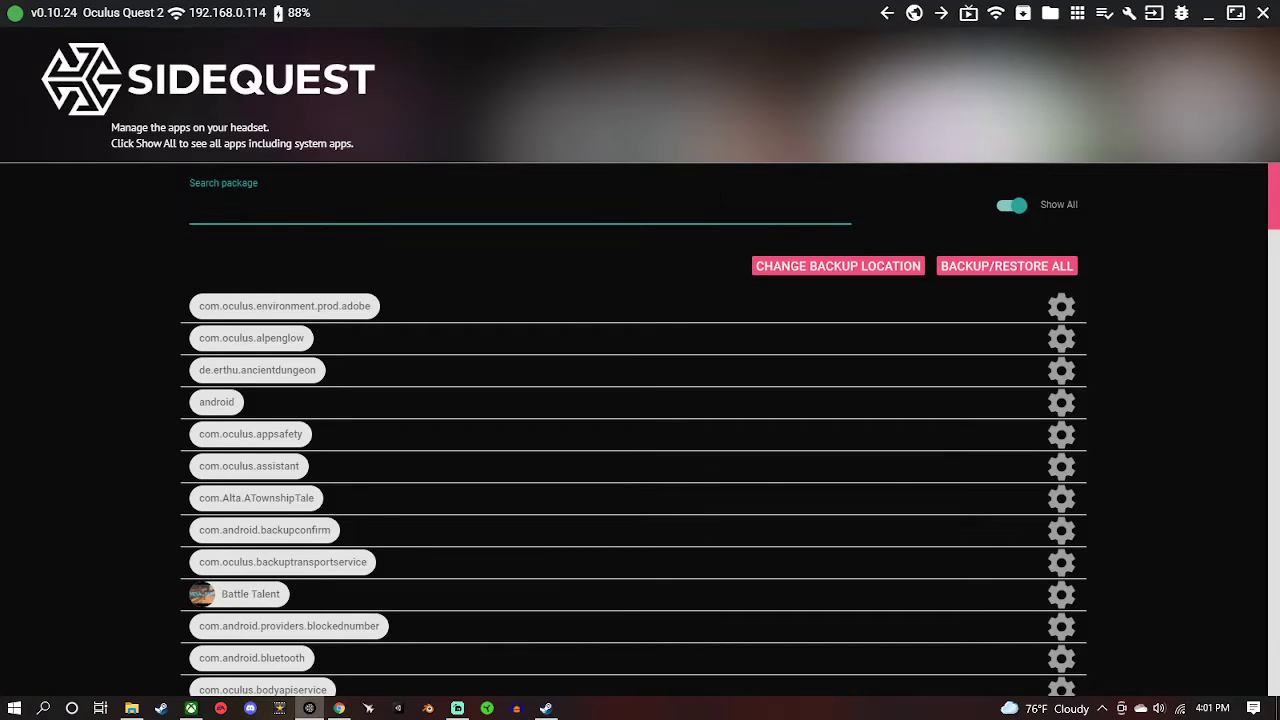
text(envir)
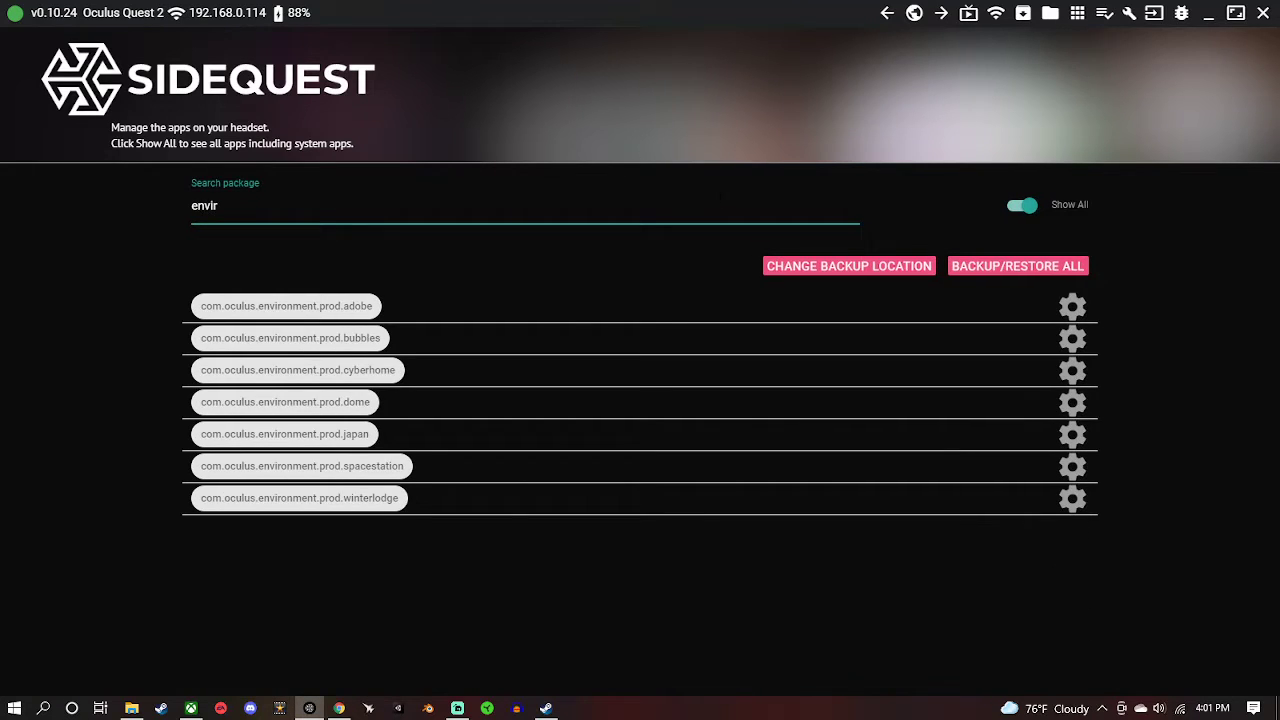
text(onments)
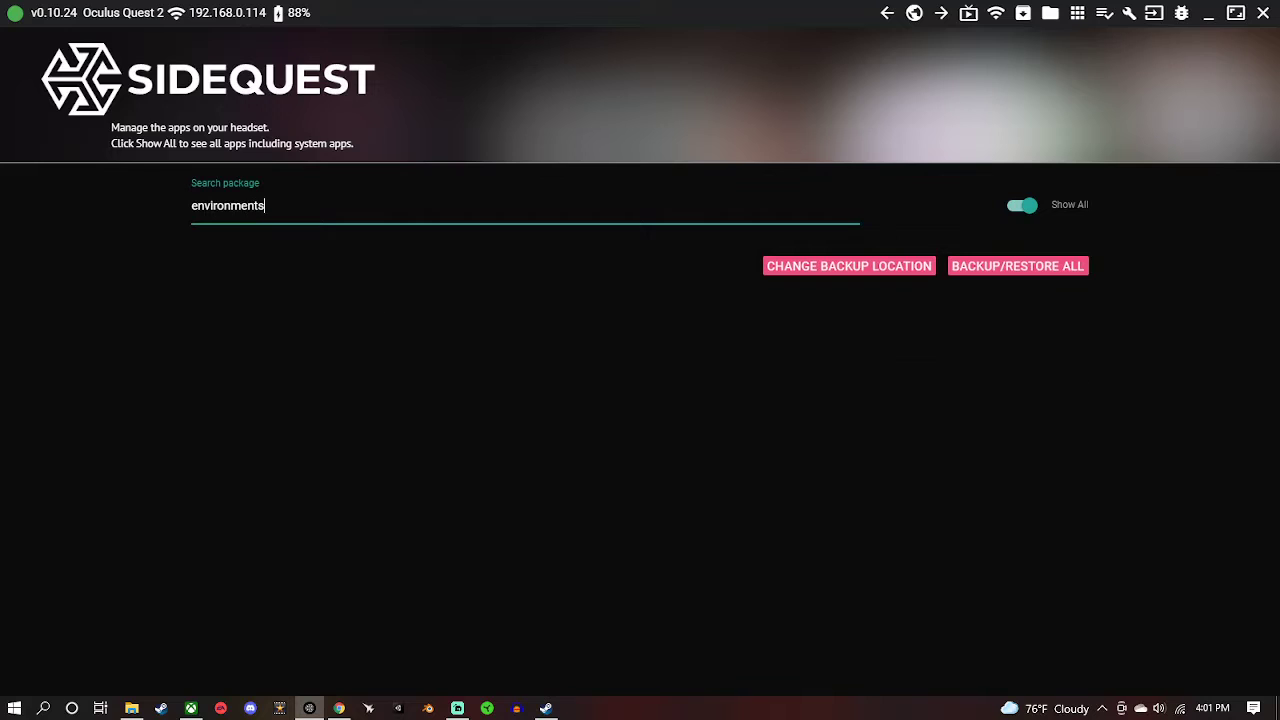
key(BackSpace)
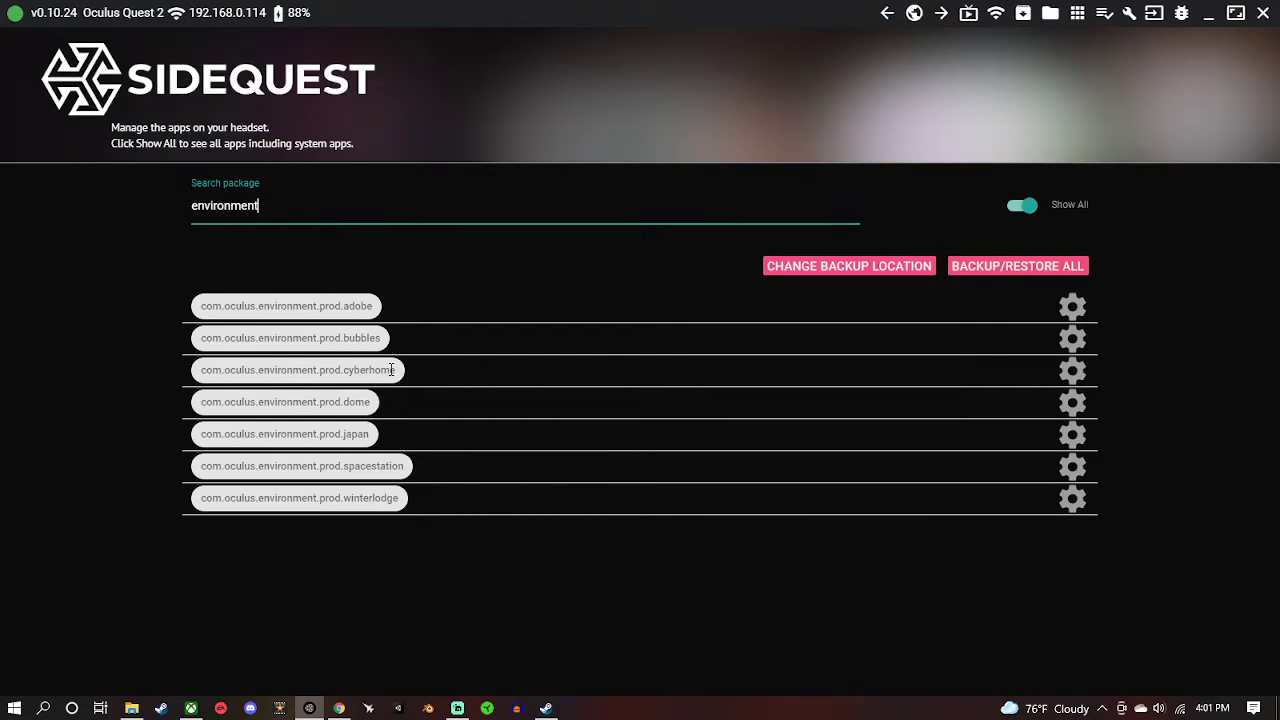
click(1078, 376)
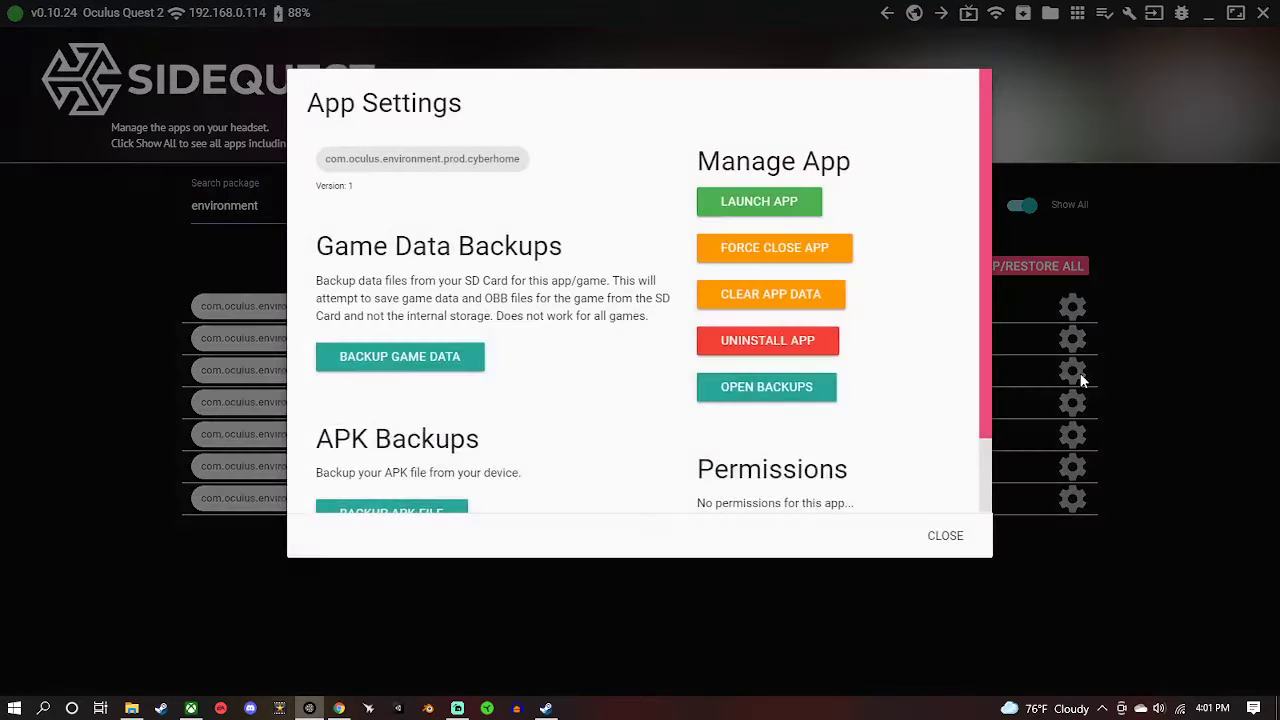
click(801, 346)
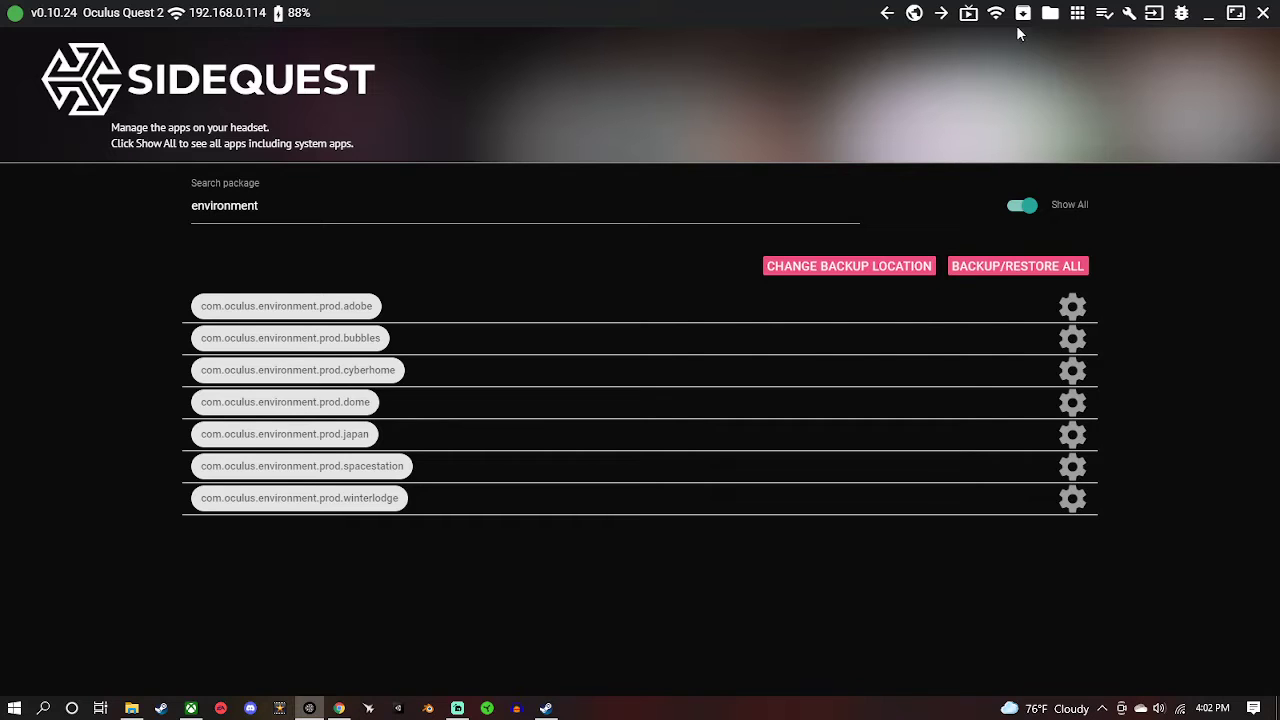
Step: Return to the Rancor Pit page and install its Cyber City replacement file
click(886, 14)
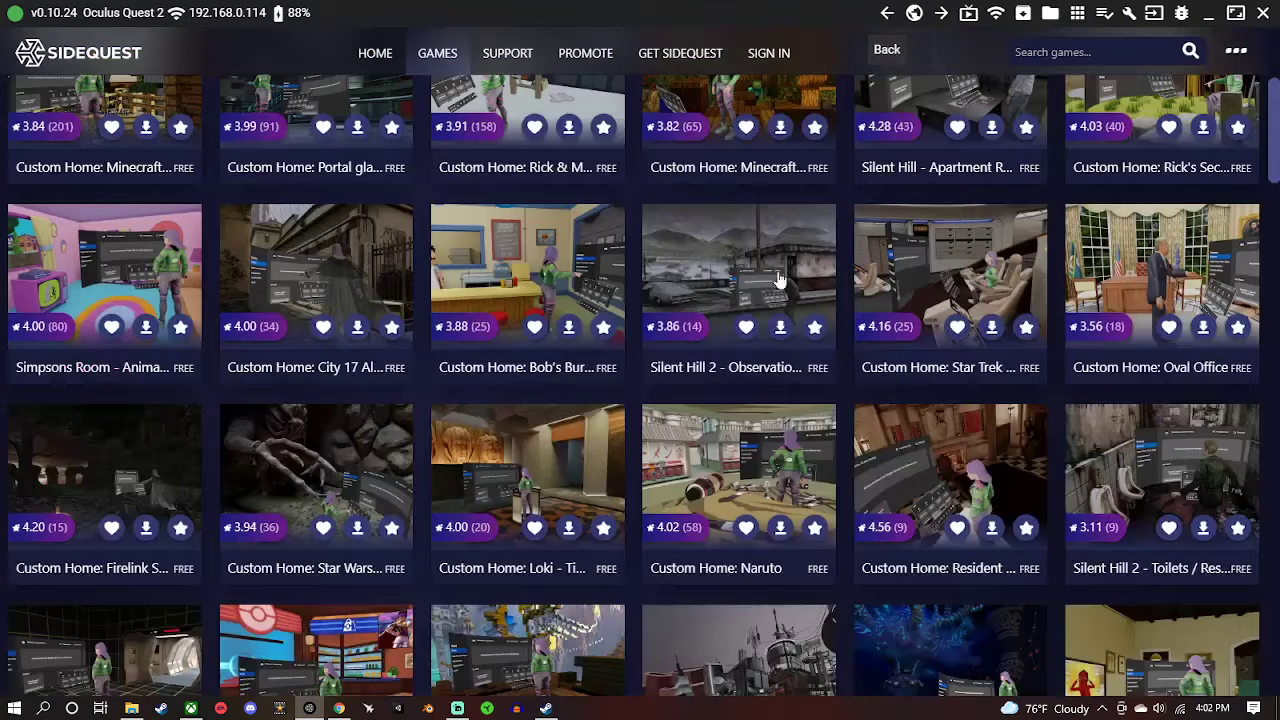
click(318, 466)
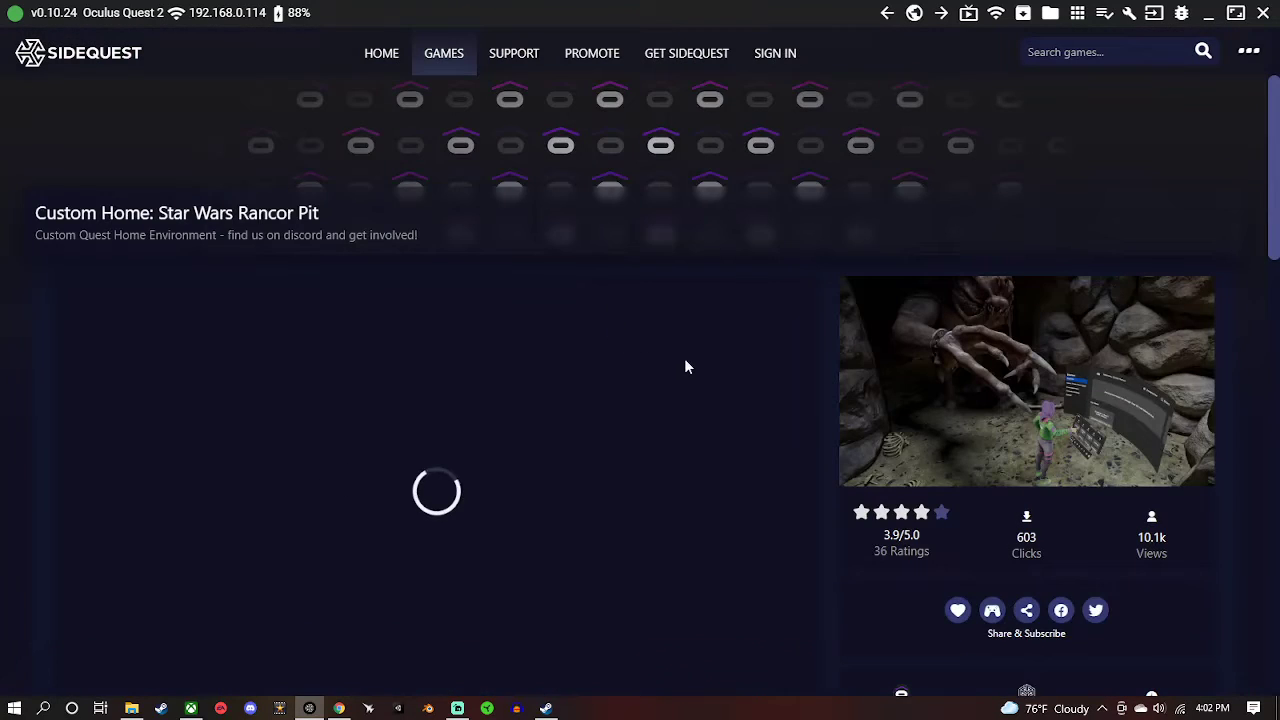
scroll(397, 357, down, 1)
scroll(420, 385, down, 3)
scroll(446, 412, down, 3)
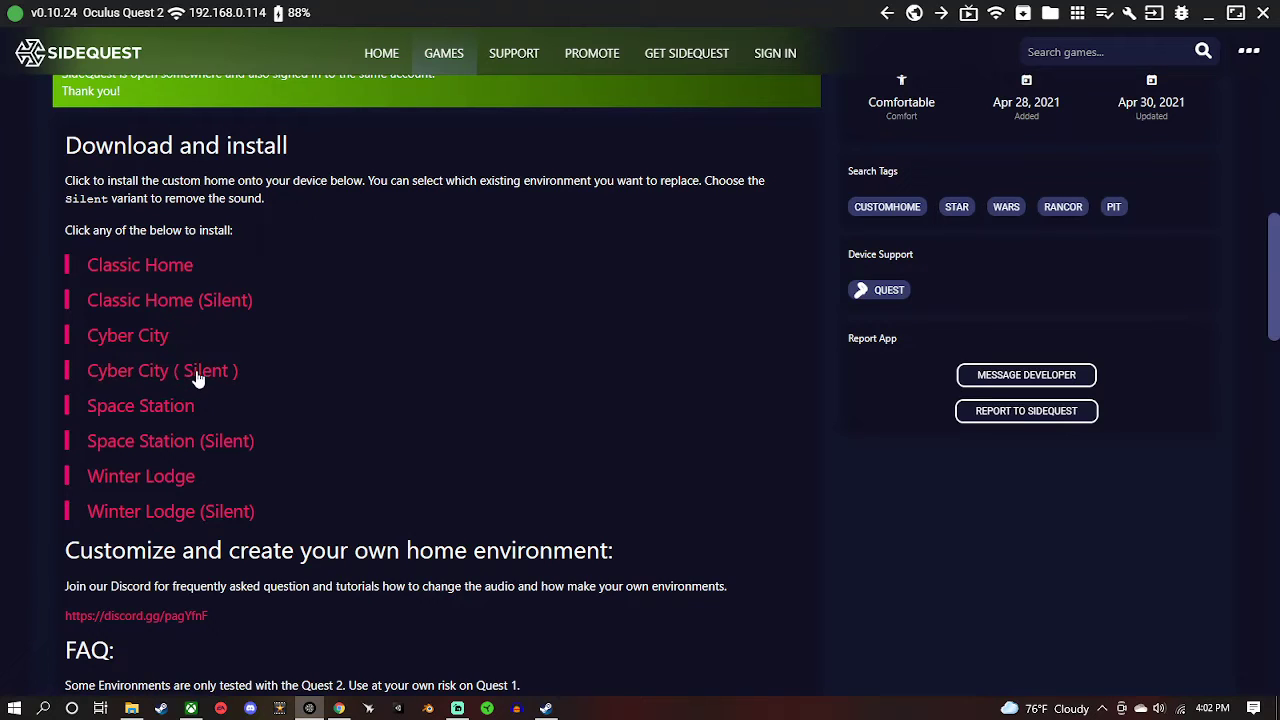
click(157, 339)
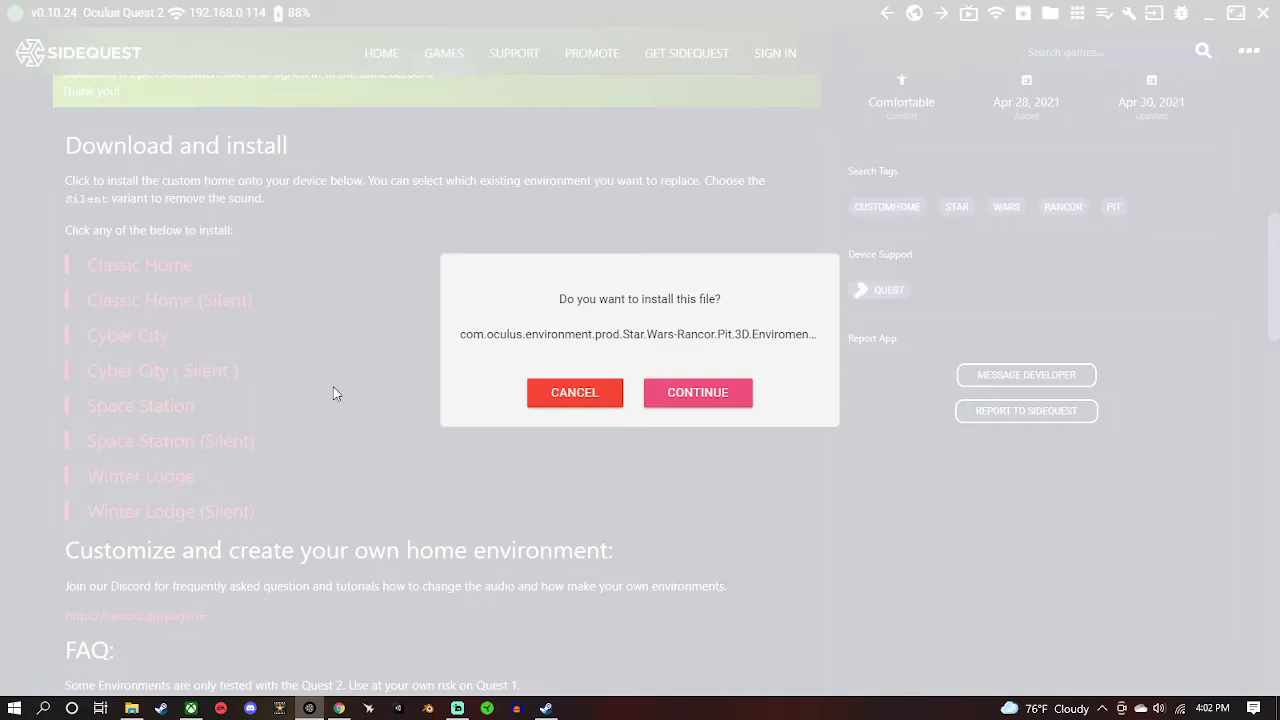
click(690, 395)
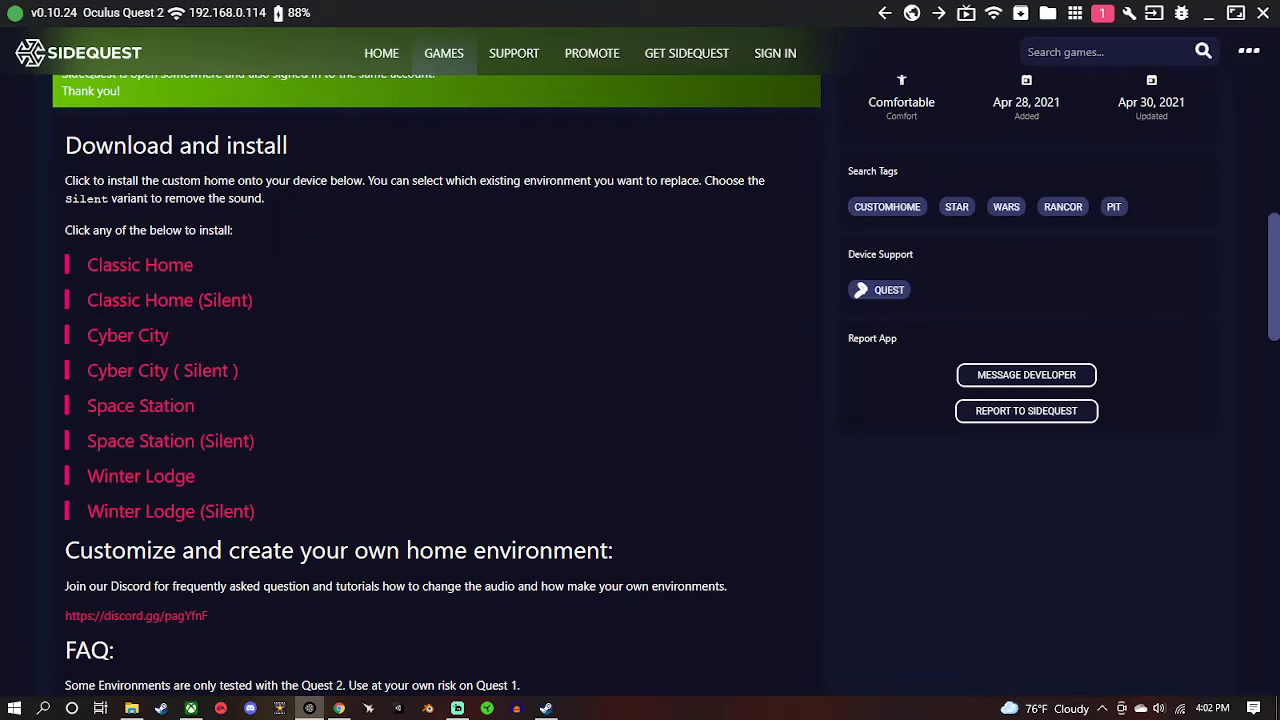
Step: Check the tasks page for install progress, then go back to the custom homes listing
click(1103, 14)
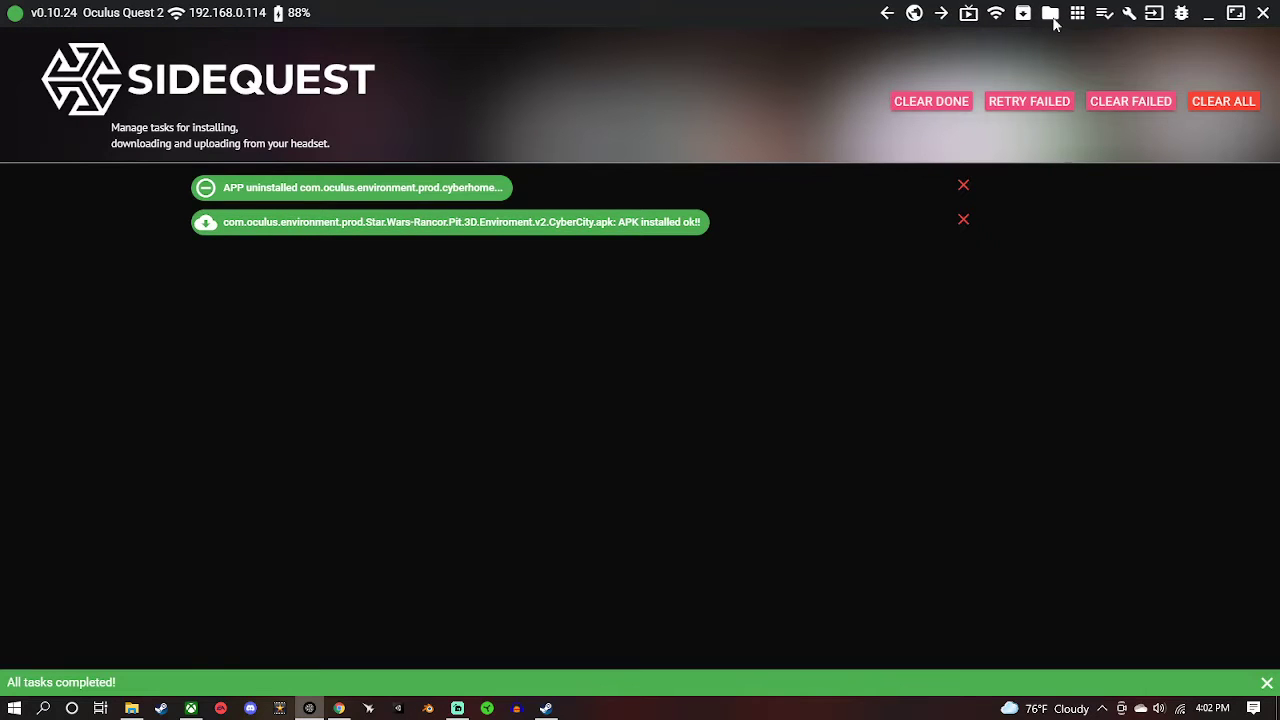
click(887, 20)
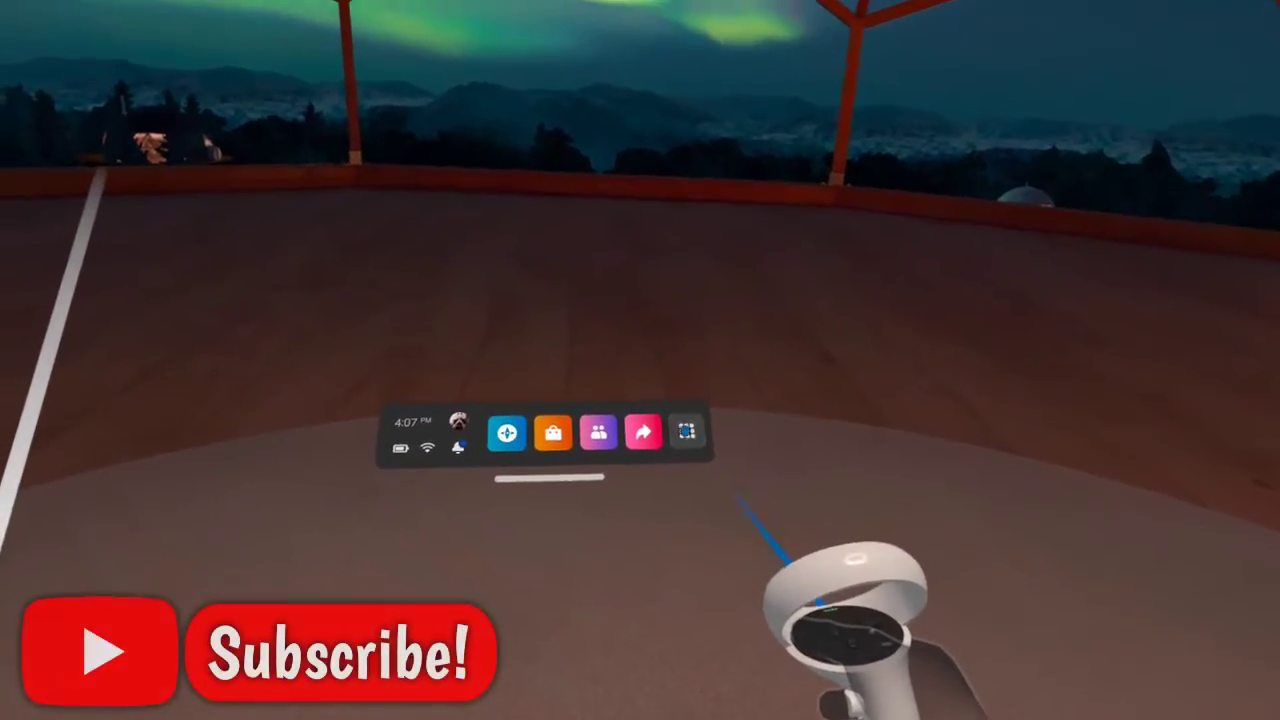
Step: Open the Quest 2 Settings at the Virtual Environment choices from the Apps library
click(686, 429)
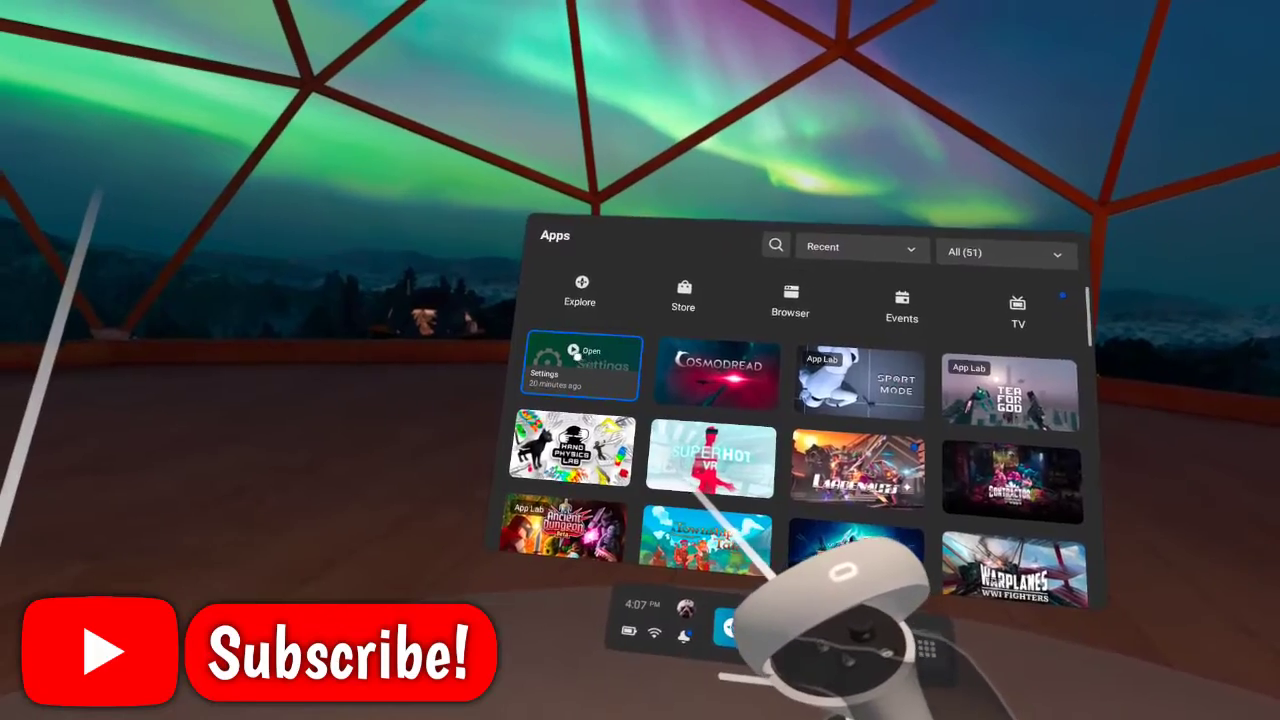
click(576, 360)
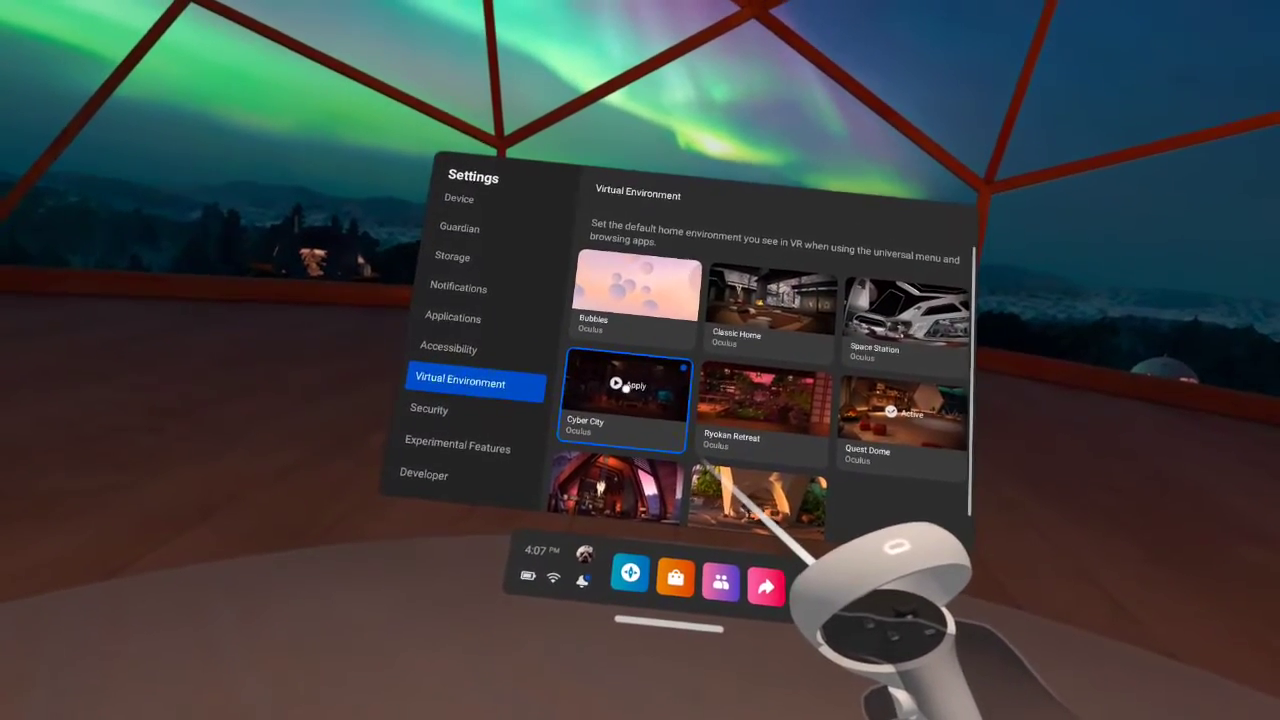
Step: Apply Cyber City, now replaced by the Rancor Pit, as the home environment
click(626, 391)
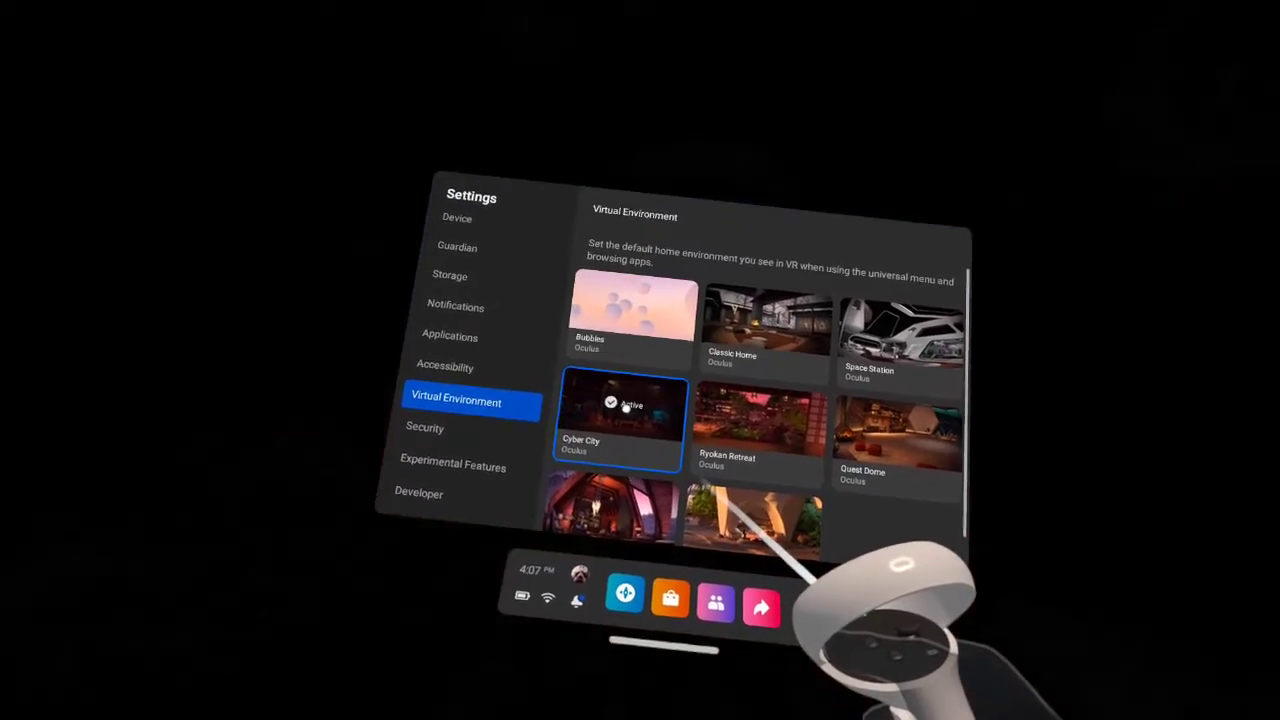